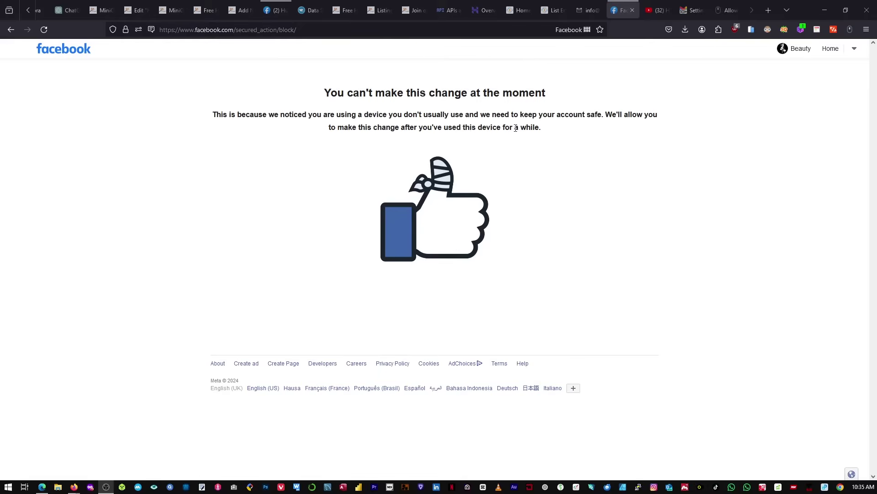
- Read the 'Did you just add an email address?' Gmail message, checking its date, location and device
{"action": "left_click", "coordinate": [542, 131]}
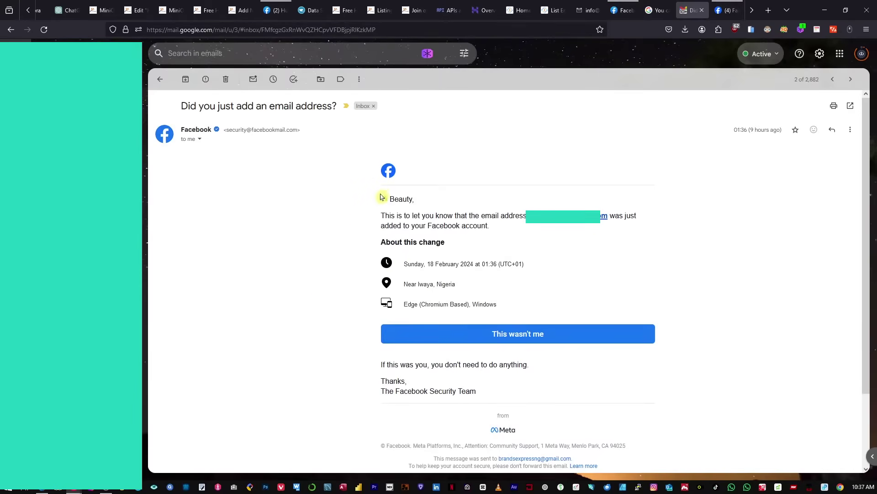
{"action": "left_click_drag", "start_coordinate": [381, 196], "coordinate": [448, 200]}
{"action": "left_click", "coordinate": [449, 201]}
{"action": "left_click_drag", "start_coordinate": [407, 264], "coordinate": [538, 268]}
{"action": "left_click_drag", "start_coordinate": [424, 283], "coordinate": [521, 285]}
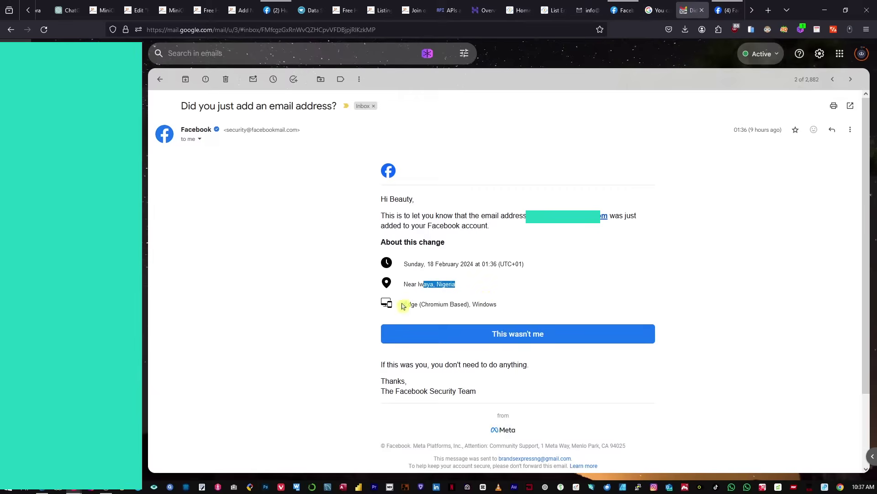
{"action": "left_click_drag", "start_coordinate": [402, 304], "coordinate": [543, 298]}
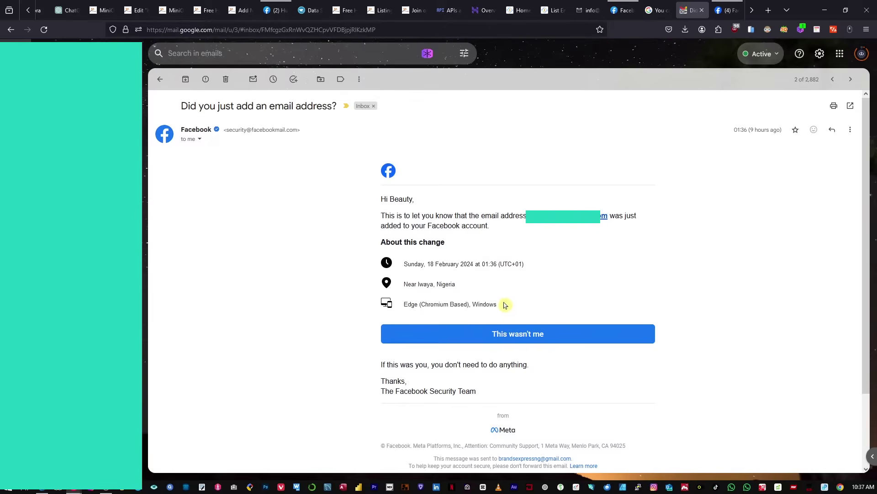
{"action": "left_click_drag", "start_coordinate": [506, 303], "coordinate": [420, 303]}
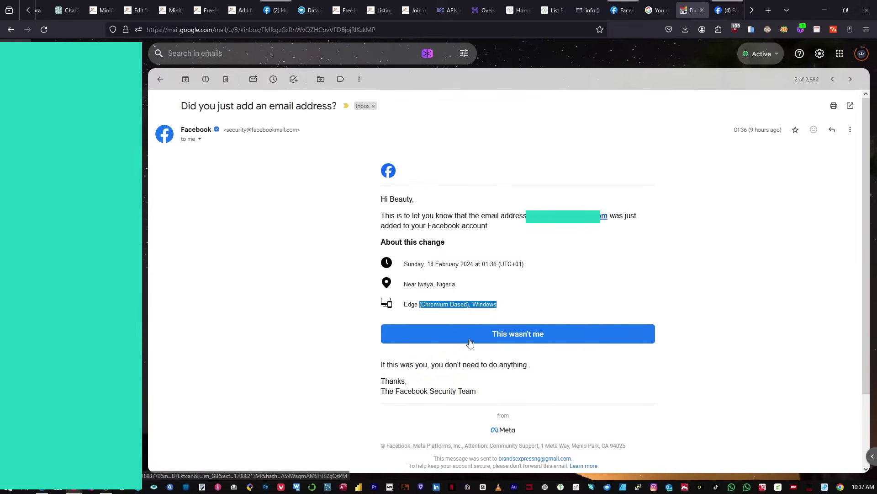
{"action": "left_click", "coordinate": [670, 318]}
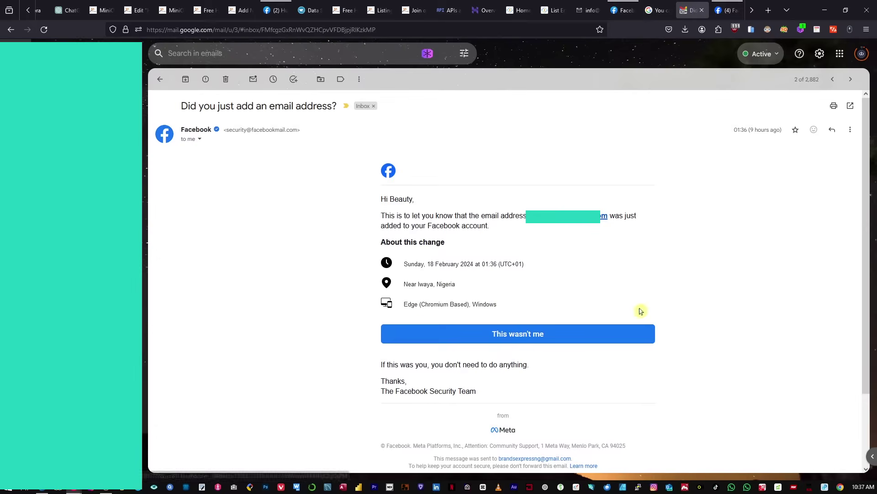
- Mark the email-address addition as 'This was me' on Facebook's review page
{"action": "left_click", "coordinate": [516, 339]}
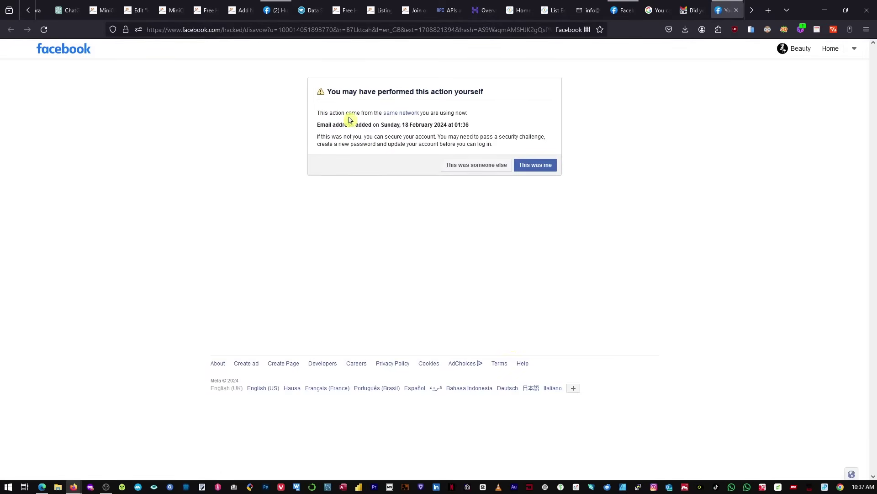
{"action": "left_click", "coordinate": [538, 169]}
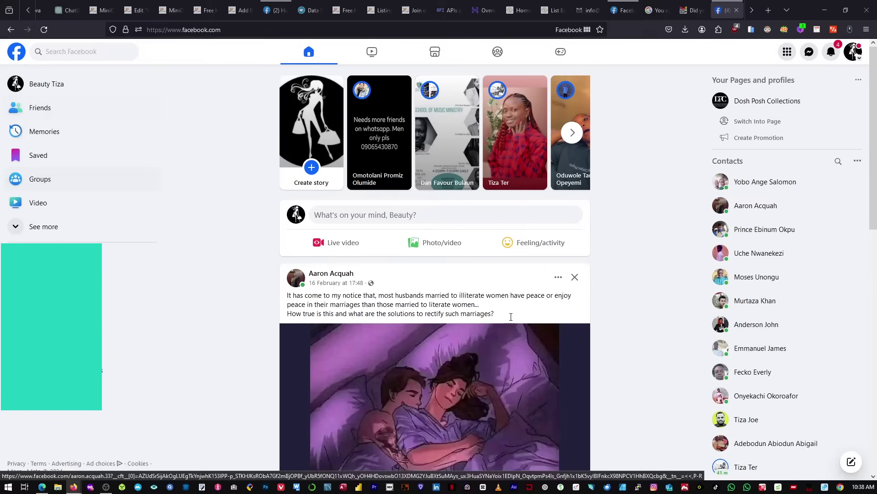
- Go to Settings & privacy from the profile avatar menu and scroll the settings list
{"action": "left_click", "coordinate": [850, 59]}
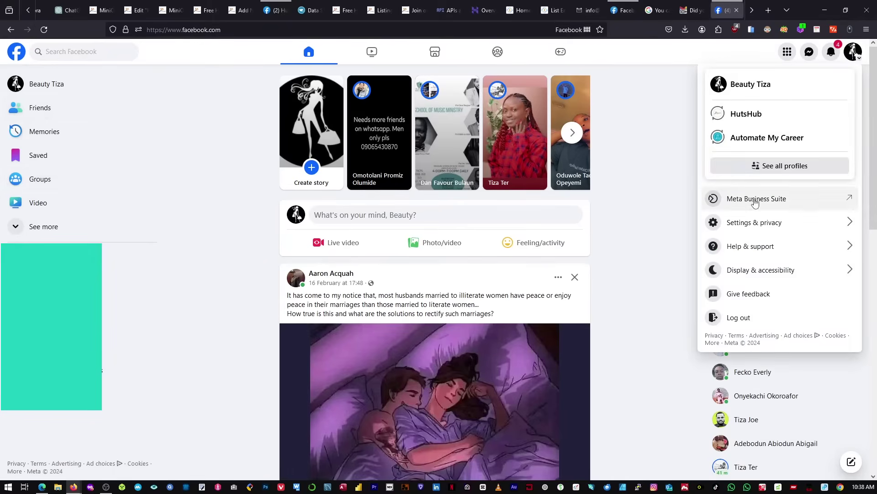
{"action": "left_click", "coordinate": [747, 226]}
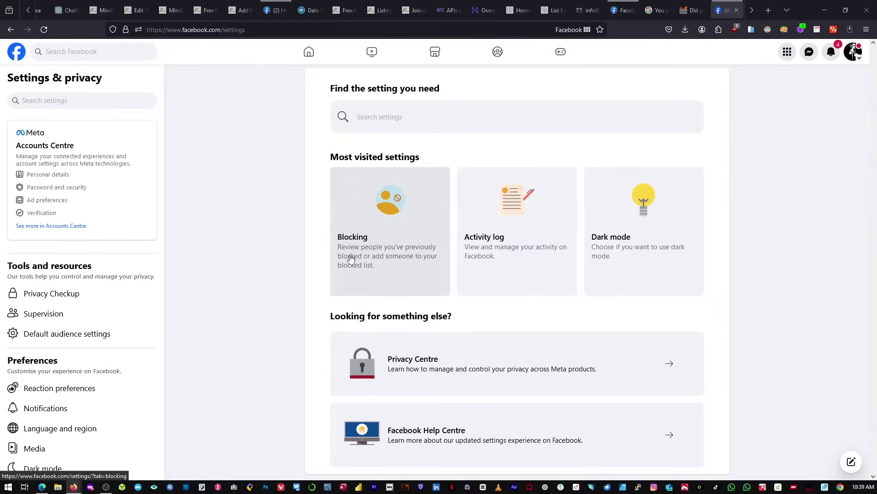
{"action": "scroll", "coordinate": [108, 399], "scroll_direction": "down", "scroll_amount": 10}
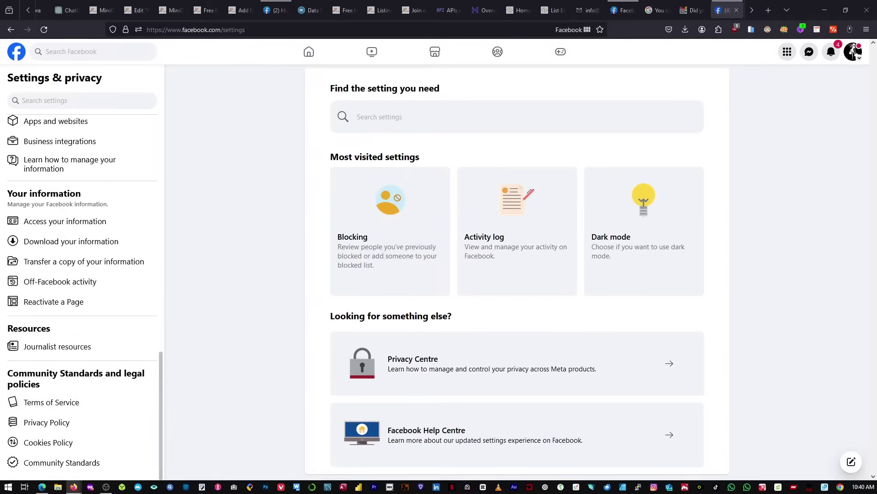
- Search settings for 'get alert' and open Login alerts
{"action": "left_click", "coordinate": [433, 119]}
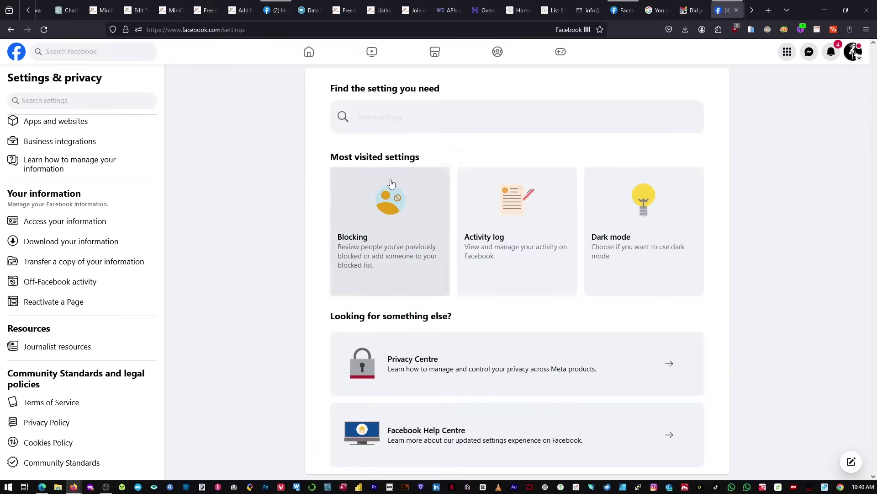
{"action": "type", "text": "ge"}
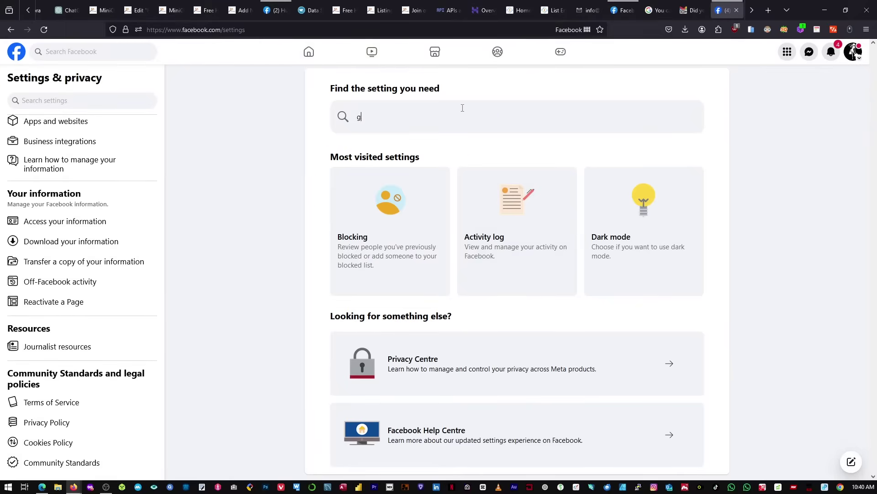
{"action": "type", "text": "t a"}
{"action": "type", "text": "lerts"}
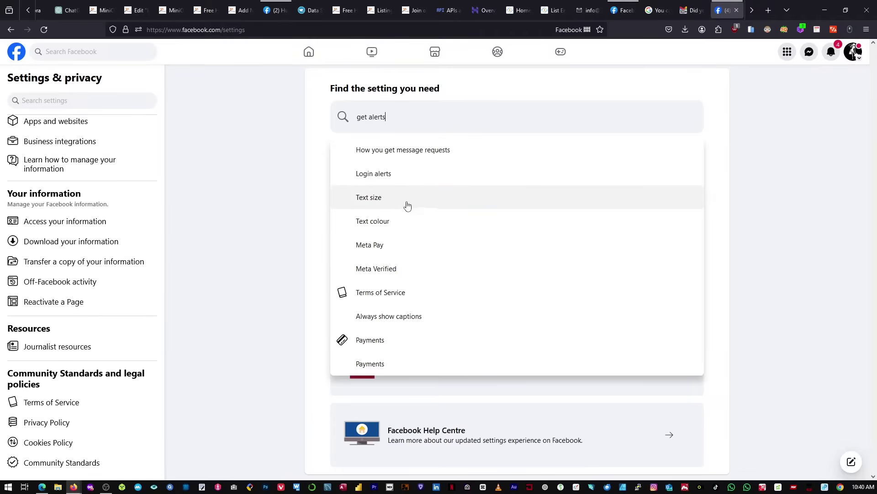
{"action": "left_click", "coordinate": [391, 173]}
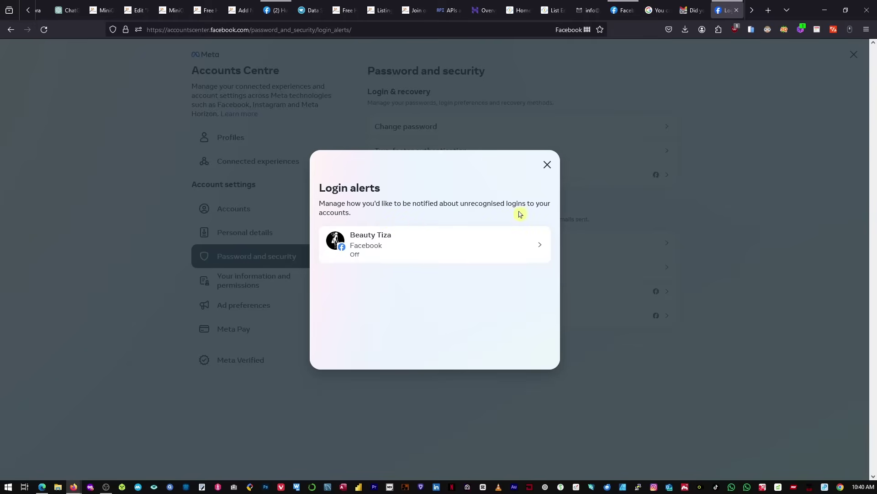
- Tick In-app notifications and both email addresses for the account's login alerts, then verify all three
{"action": "left_click", "coordinate": [545, 249]}
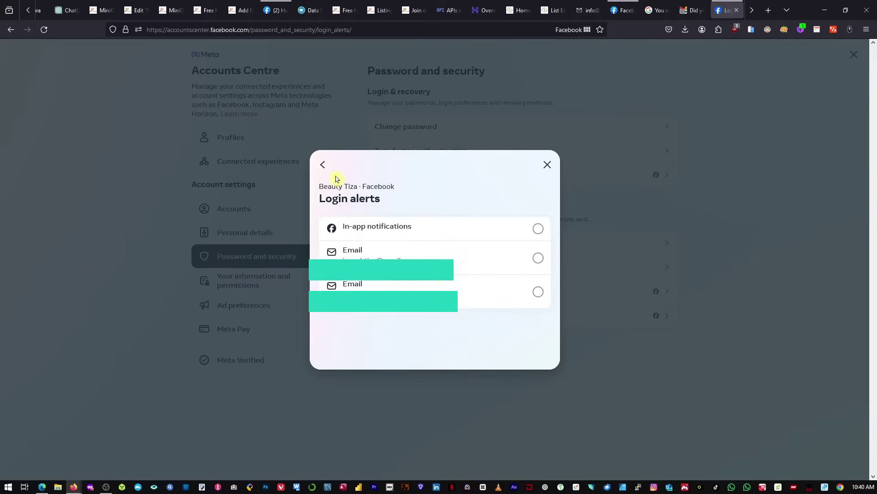
{"action": "left_click", "coordinate": [323, 165]}
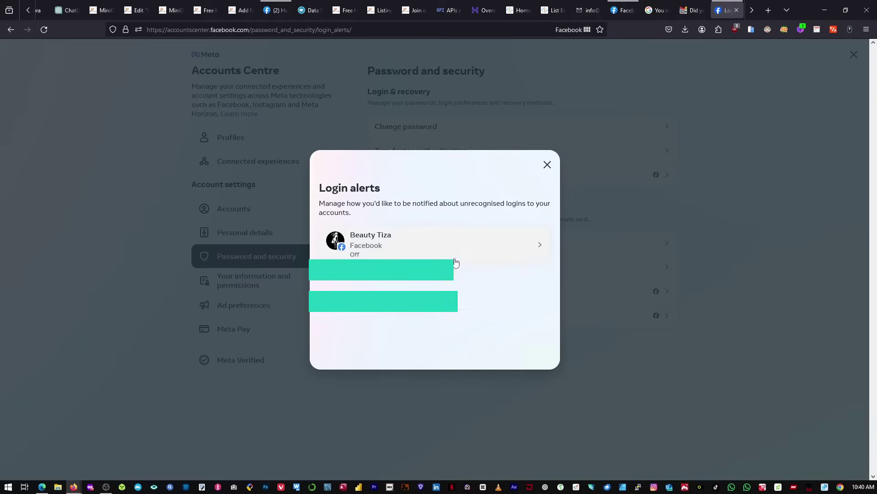
{"action": "left_click", "coordinate": [535, 247]}
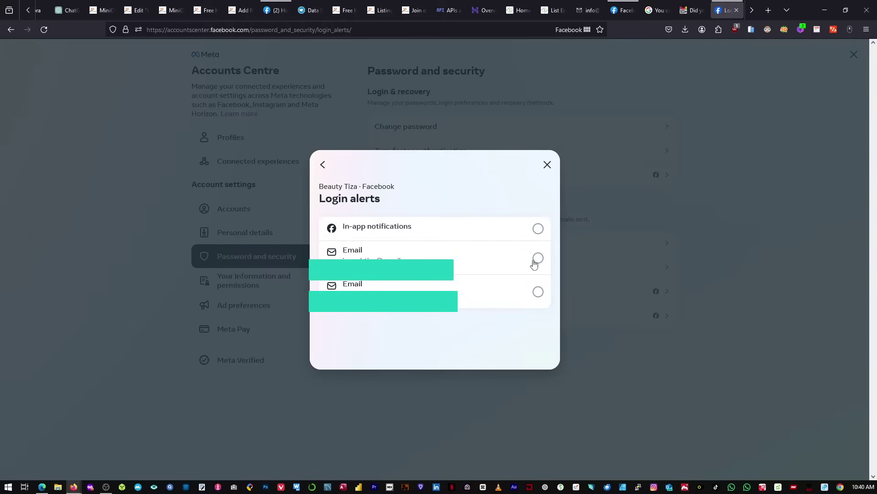
{"action": "left_click", "coordinate": [538, 260]}
{"action": "left_click", "coordinate": [538, 291]}
{"action": "left_click", "coordinate": [538, 259]}
{"action": "left_click", "coordinate": [538, 229]}
{"action": "left_click", "coordinate": [322, 165]}
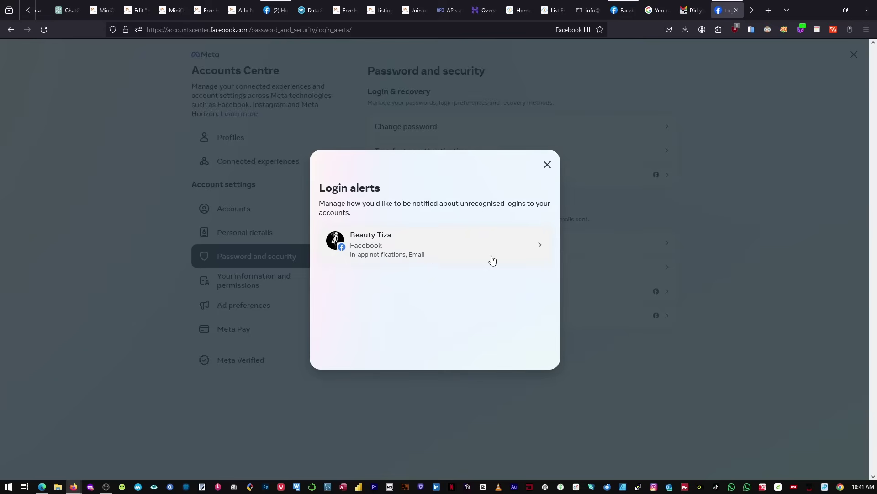
{"action": "left_click", "coordinate": [535, 249]}
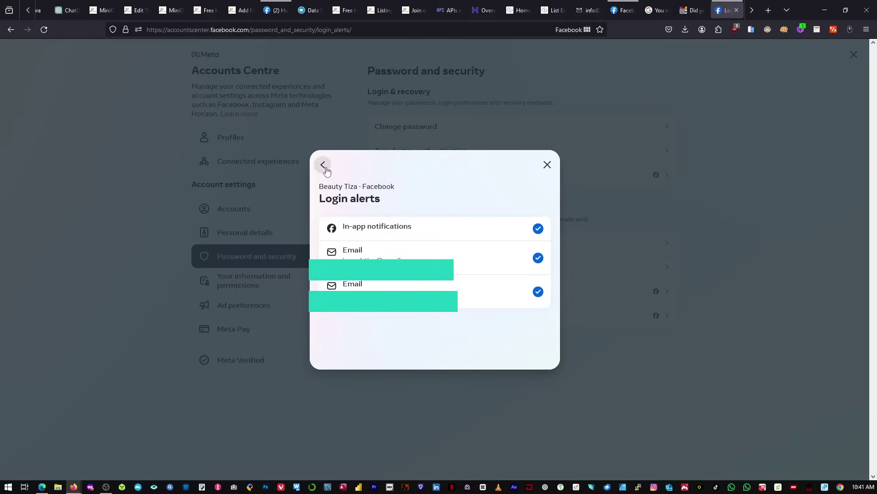
{"action": "left_click", "coordinate": [324, 165]}
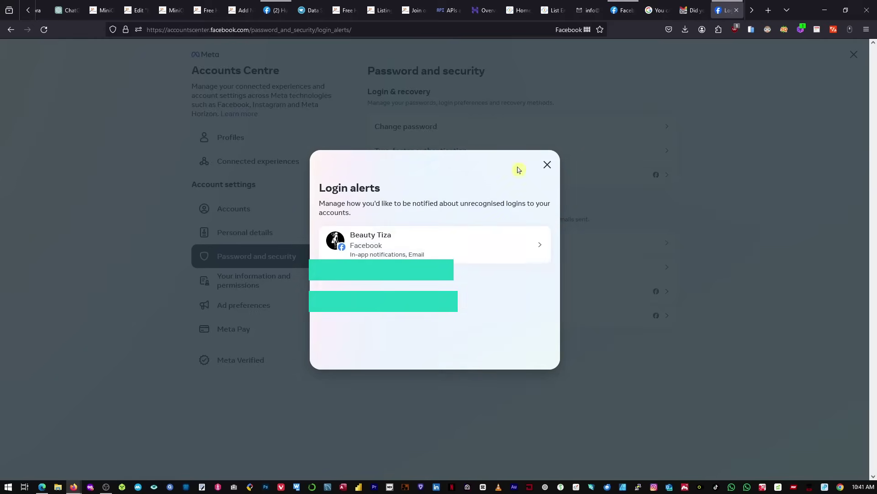
- Switch to the other Facebook tab, then bring the Edge business verification window into view
{"action": "left_click", "coordinate": [551, 169]}
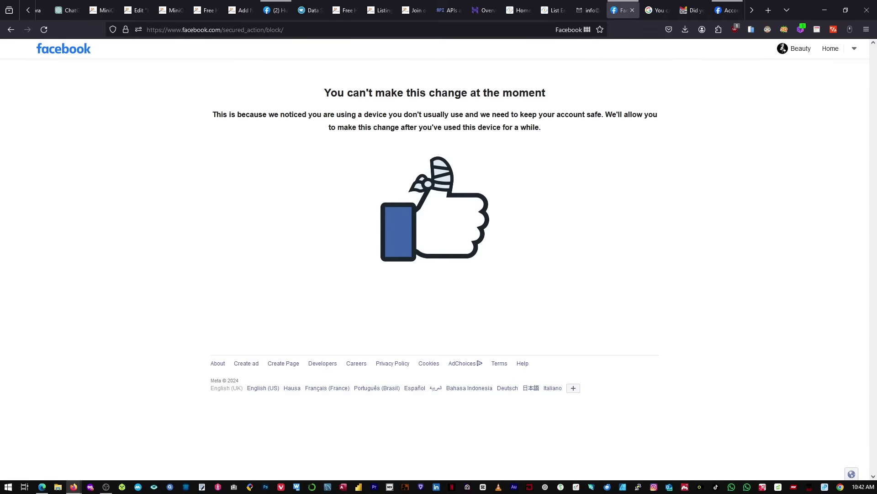
{"action": "key", "text": "alt+Tab"}
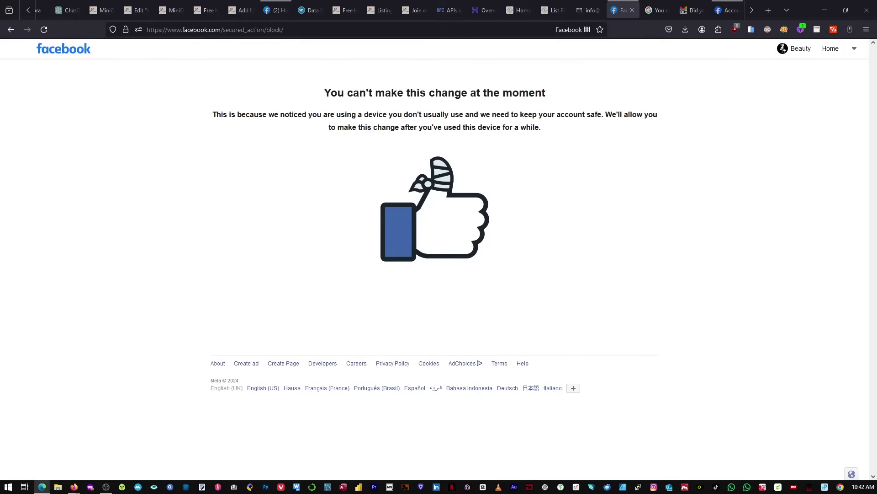
{"action": "left_click_drag", "start_coordinate": [739, 188], "coordinate": [540, 58]}
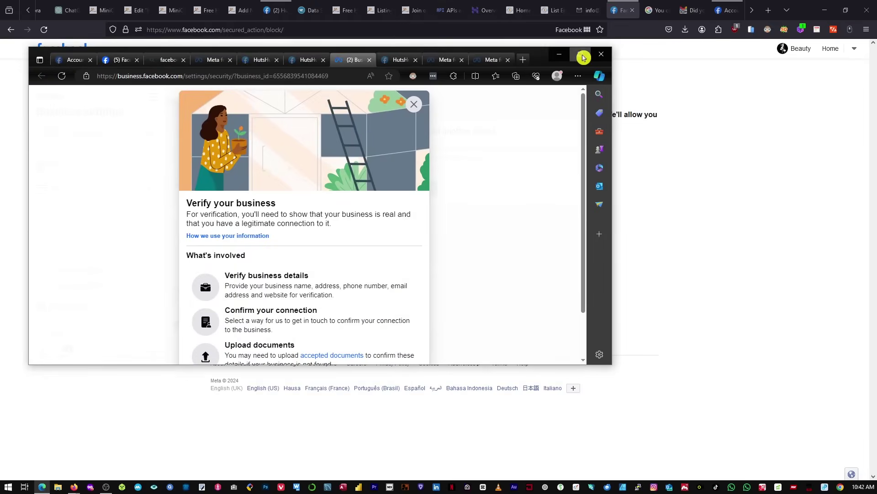
- Maximise the Edge window and reload the business security settings page
{"action": "left_click", "coordinate": [582, 55]}
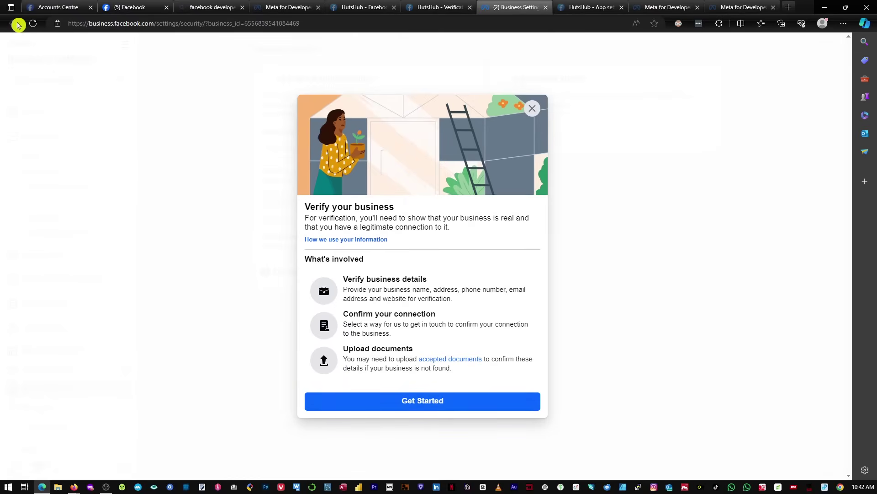
{"action": "left_click", "coordinate": [33, 23]}
{"action": "left_click", "coordinate": [468, 75]}
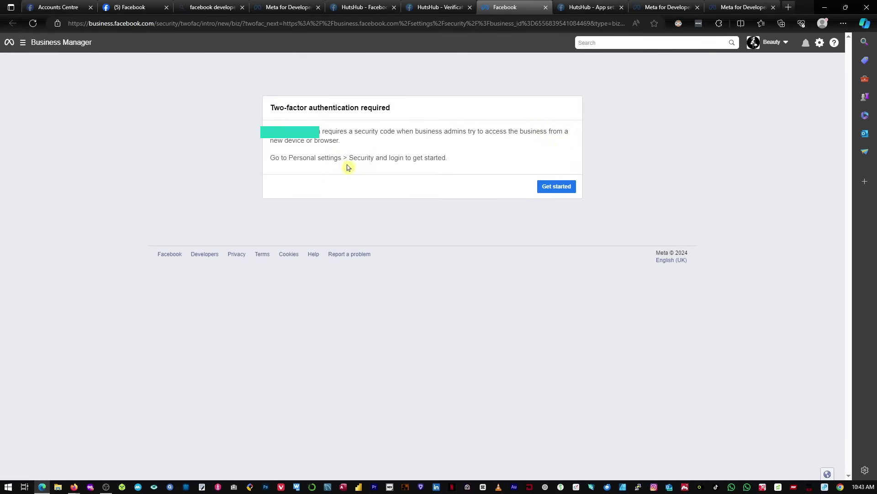
- Start two-factor setup, review the text message option, and choose the authentication app method
{"action": "left_click", "coordinate": [551, 196]}
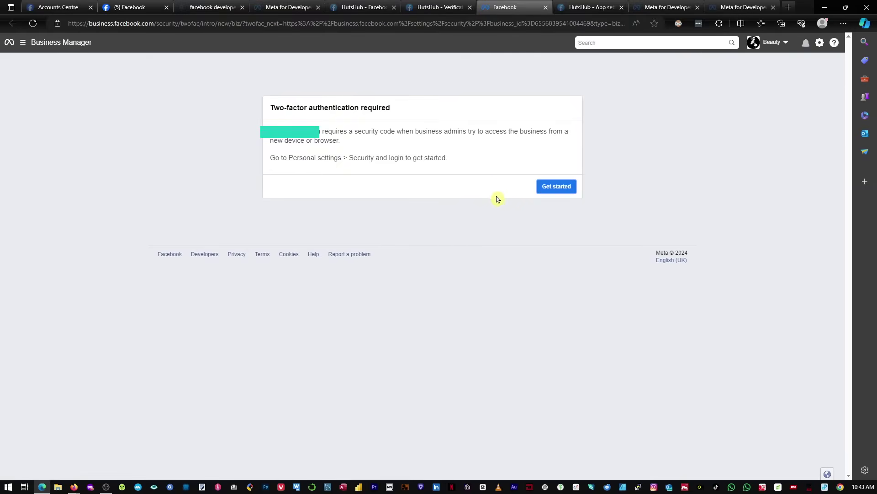
{"action": "left_click", "coordinate": [554, 186]}
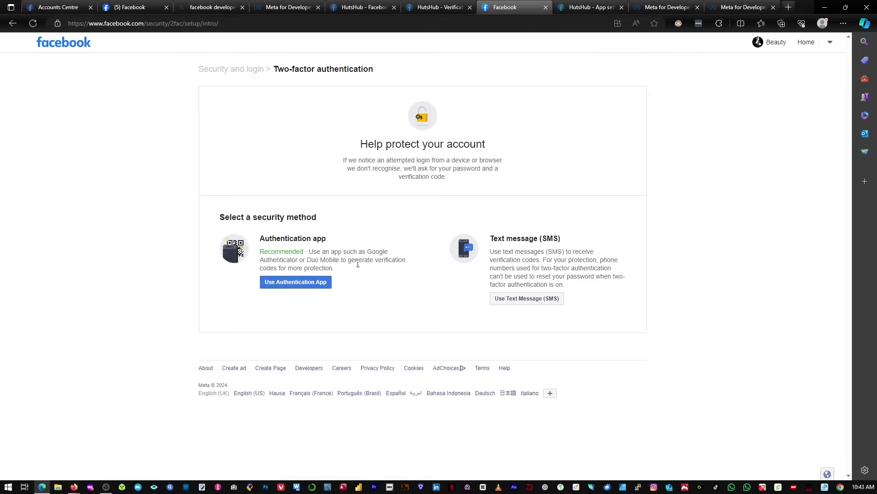
{"action": "left_click", "coordinate": [342, 278]}
{"action": "left_click", "coordinate": [495, 267]}
{"action": "left_click", "coordinate": [538, 274]}
{"action": "left_click", "coordinate": [538, 283]}
{"action": "left_click", "coordinate": [554, 282]}
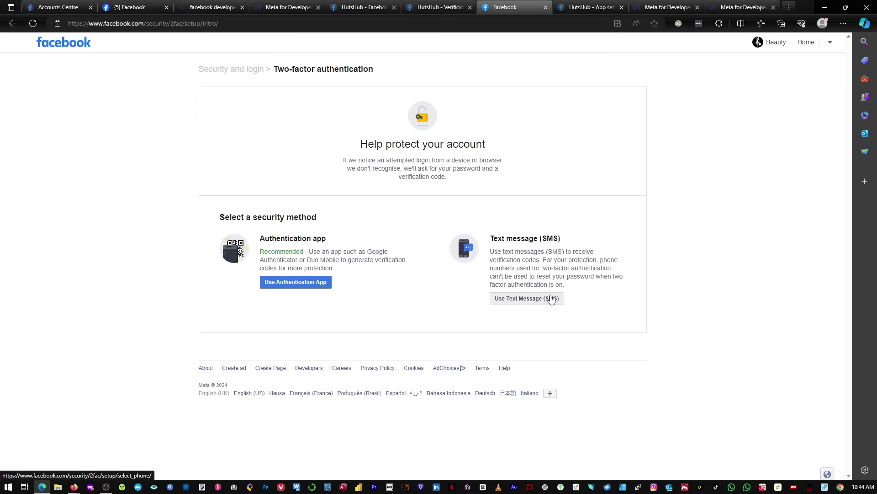
{"action": "mouse_move", "coordinate": [489, 251]}
{"action": "left_mouse_down"}
{"action": "mouse_move", "coordinate": [590, 259]}
{"action": "mouse_move", "coordinate": [585, 271]}
{"action": "left_mouse_up"}
{"action": "left_click", "coordinate": [569, 276]}
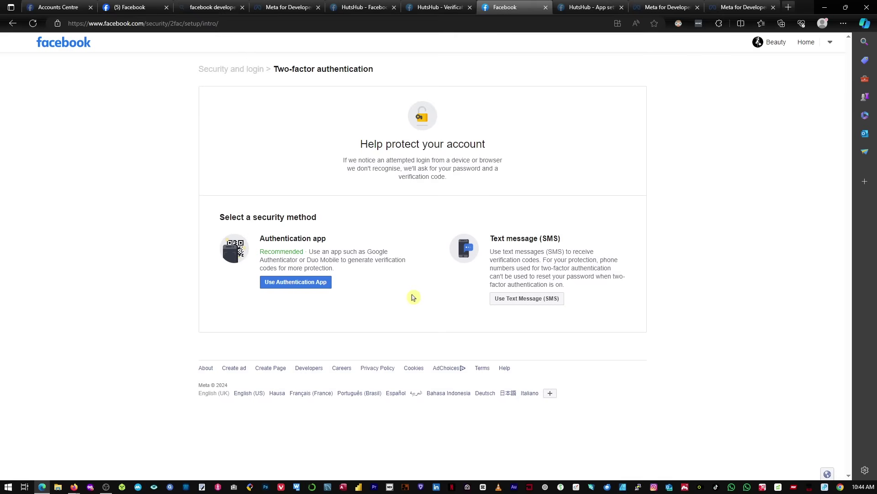
{"action": "left_click", "coordinate": [299, 285]}
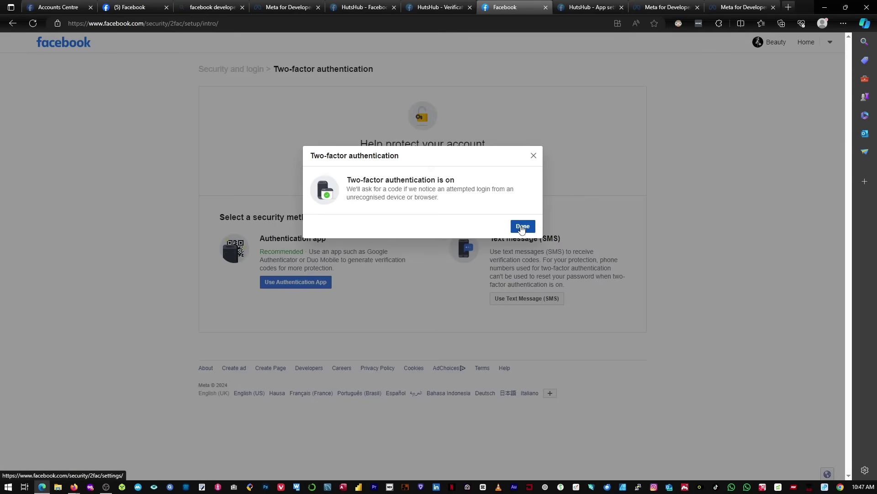
{"action": "left_click", "coordinate": [523, 228]}
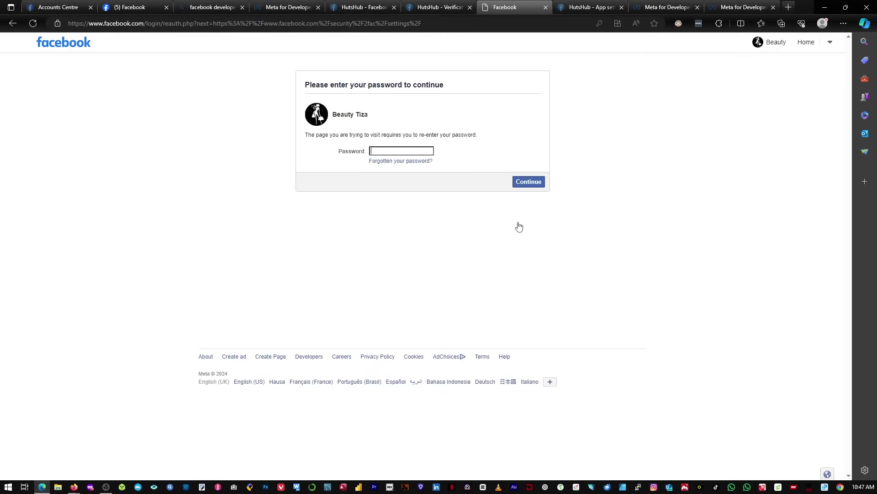
{"action": "left_click", "coordinate": [529, 182]}
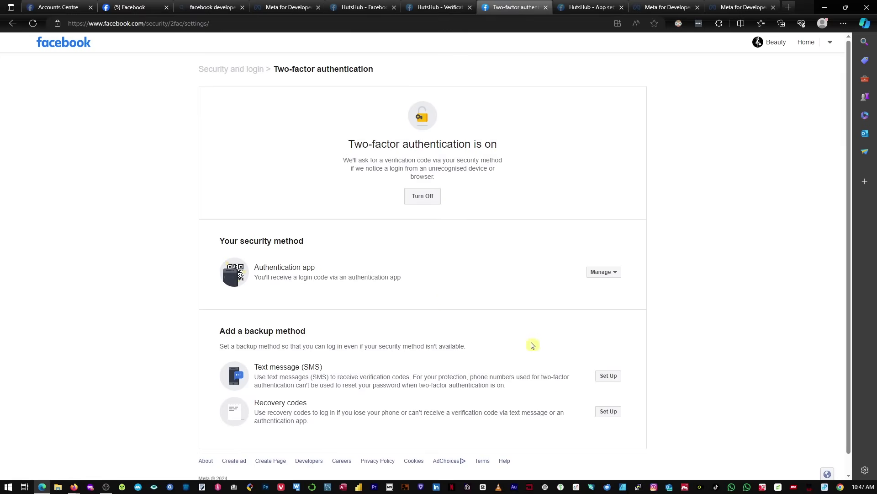
{"action": "scroll", "coordinate": [508, 388], "scroll_direction": "down", "scroll_amount": 1}
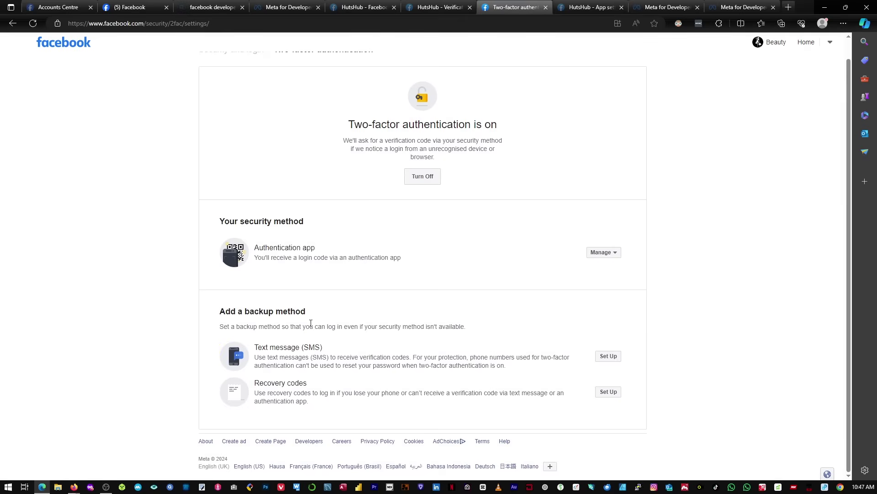
{"action": "left_click", "coordinate": [611, 357]}
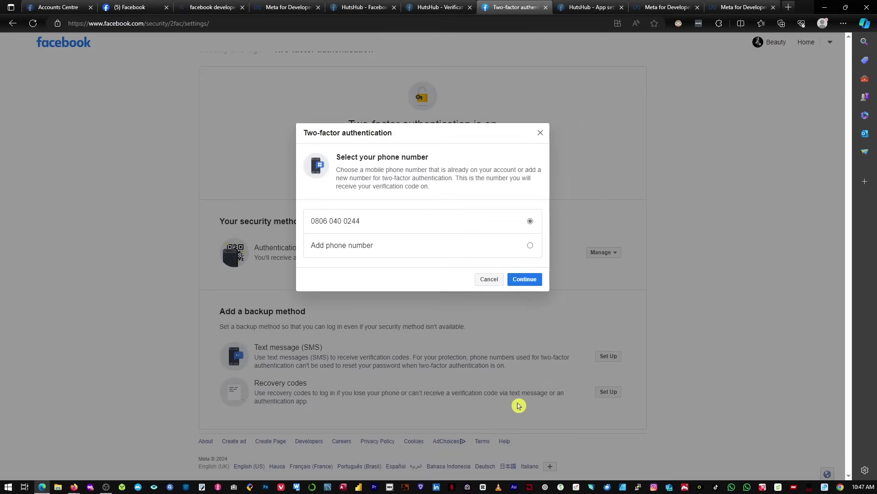
{"action": "left_click", "coordinate": [527, 282]}
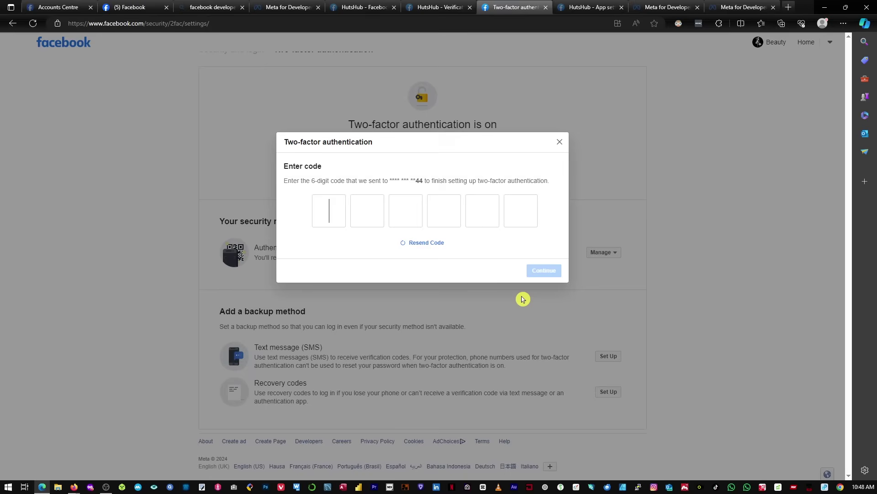
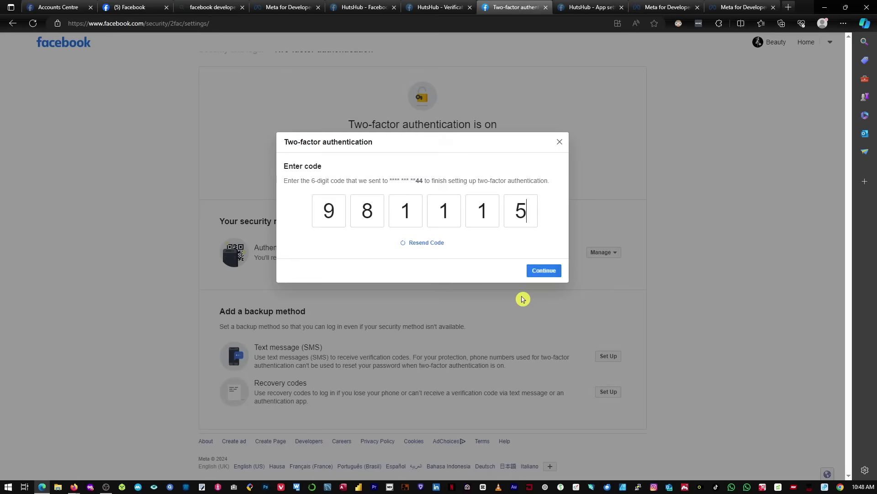
{"action": "left_click", "coordinate": [540, 277]}
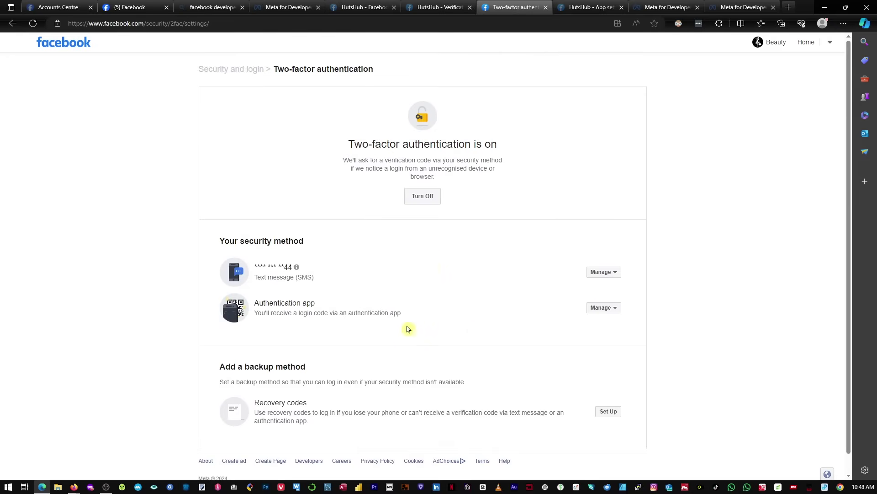
- Start Recovery codes setup and generate a new set of codes
{"action": "scroll", "coordinate": [442, 352], "scroll_direction": "down", "scroll_amount": 1}
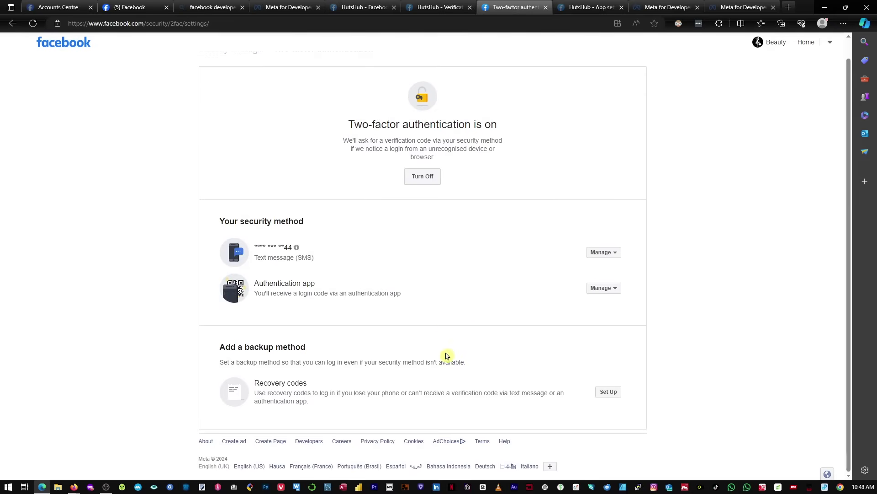
{"action": "left_click", "coordinate": [612, 398]}
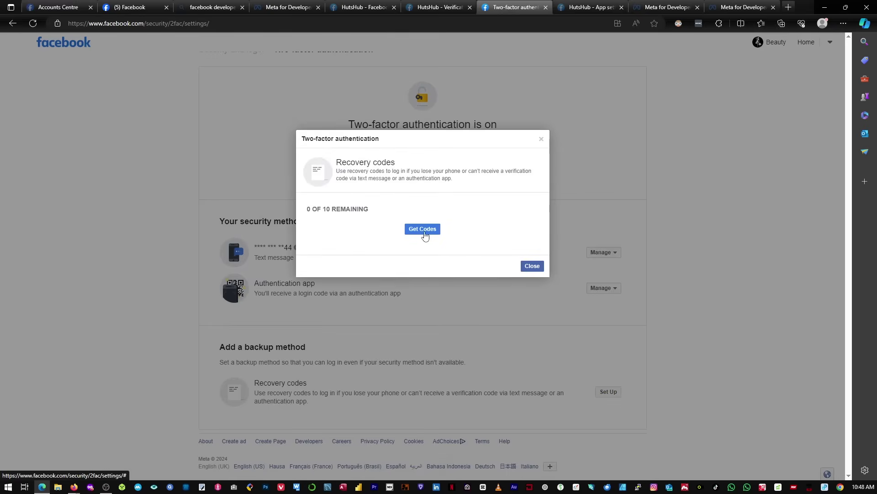
{"action": "left_click", "coordinate": [419, 234]}
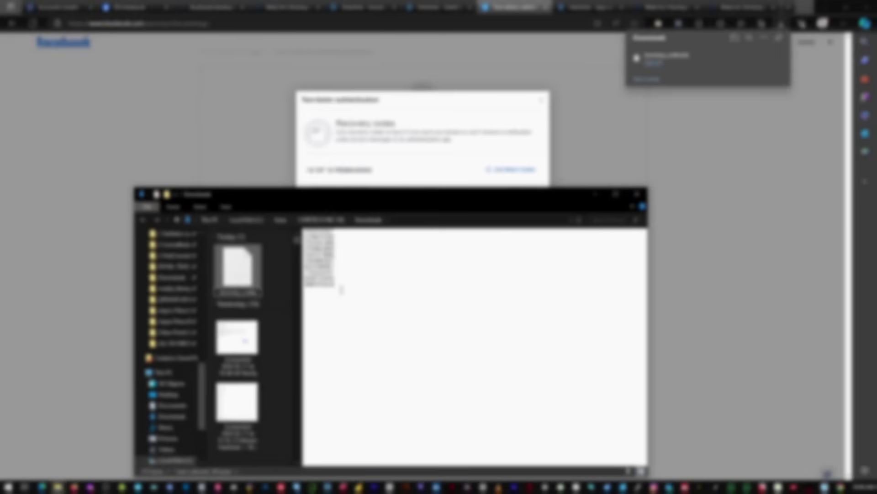
- Rename the downloaded codes file to 'facebook recovery codes.txt'
{"action": "key", "text": "BackSpace"}
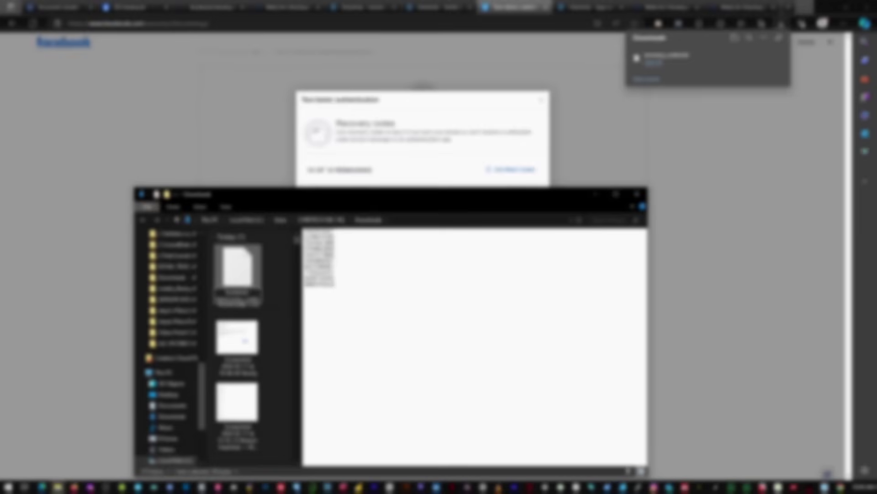
{"action": "type", "text": ".txt"}
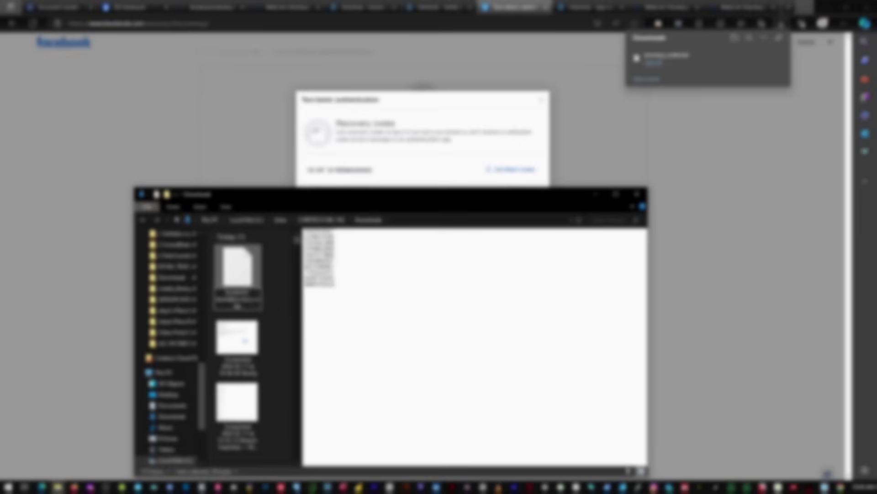
{"action": "key", "text": "Return"}
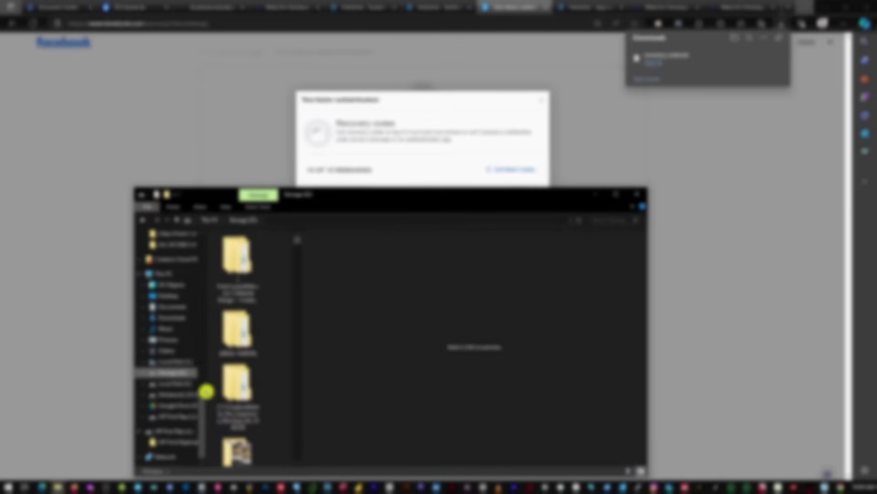
- Paste the recovery codes file into a folder on another drive
{"action": "left_click", "coordinate": [192, 384]}
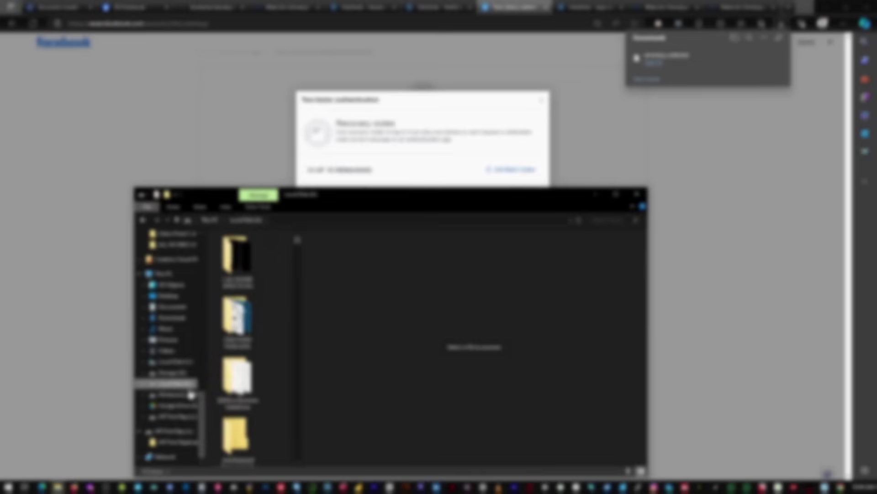
{"action": "left_click", "coordinate": [195, 375]}
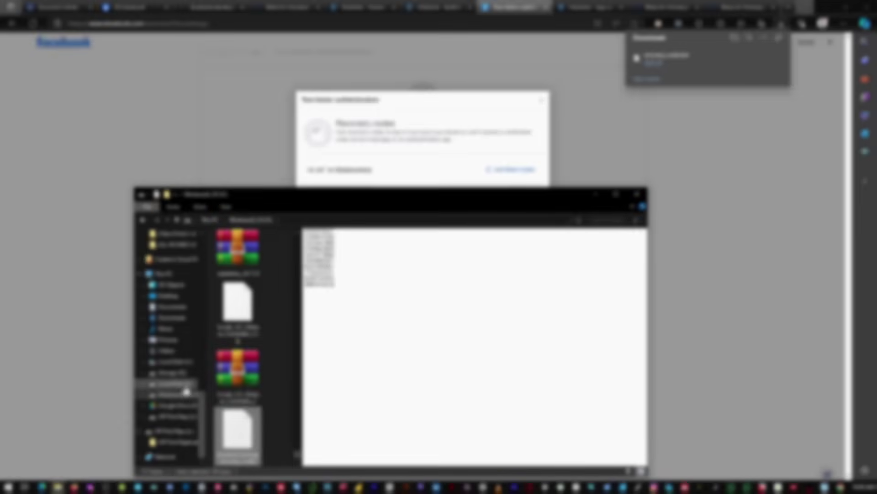
{"action": "right_click", "coordinate": [271, 334]}
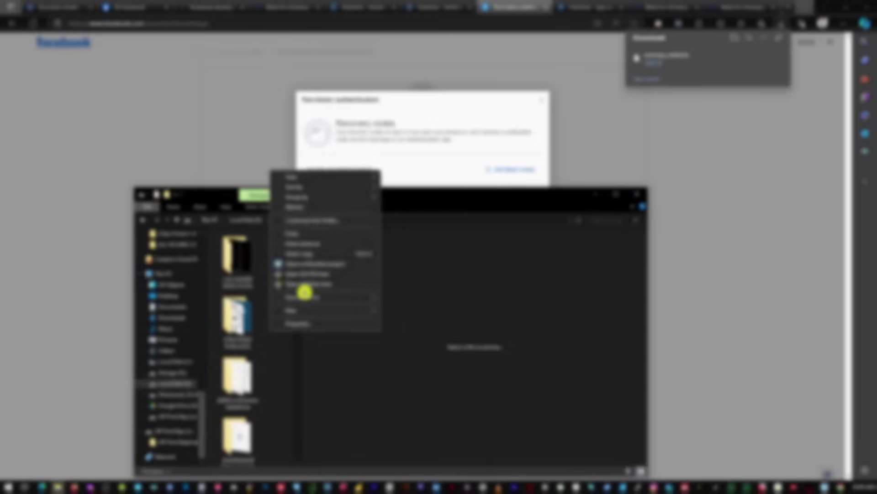
{"action": "left_click", "coordinate": [301, 236]}
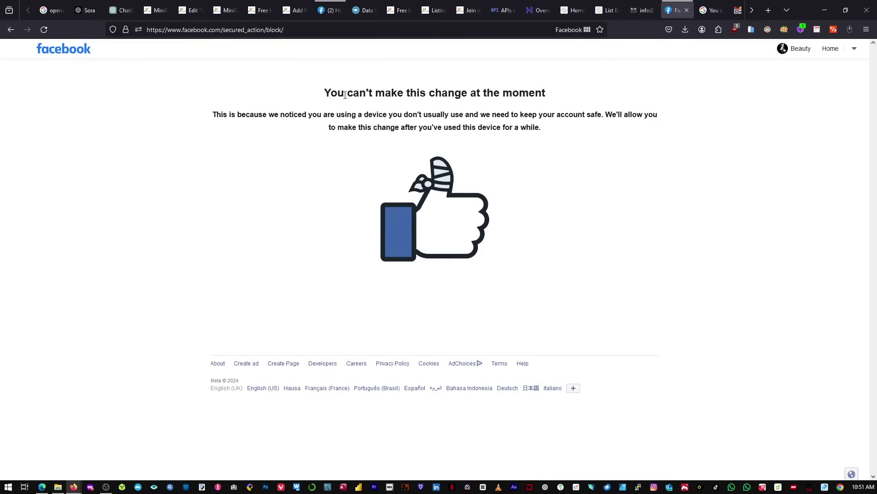
{"action": "left_click_drag", "start_coordinate": [327, 96], "coordinate": [553, 96]}
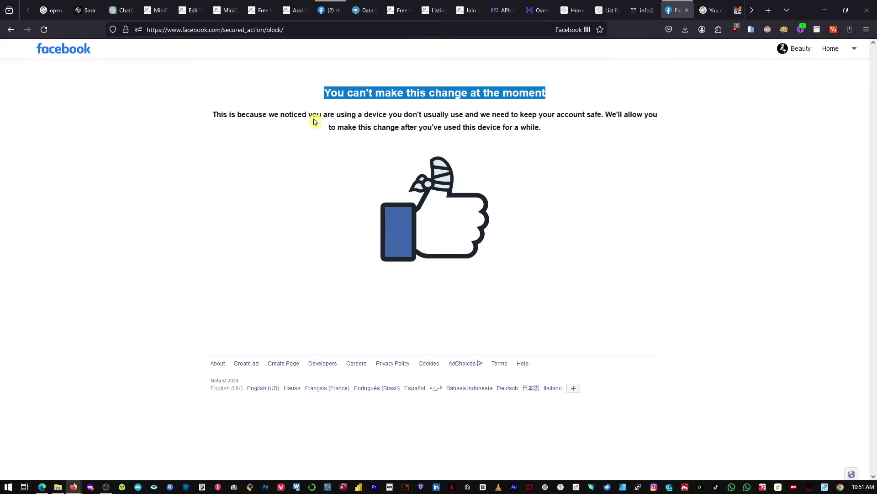
{"action": "left_click", "coordinate": [376, 118]}
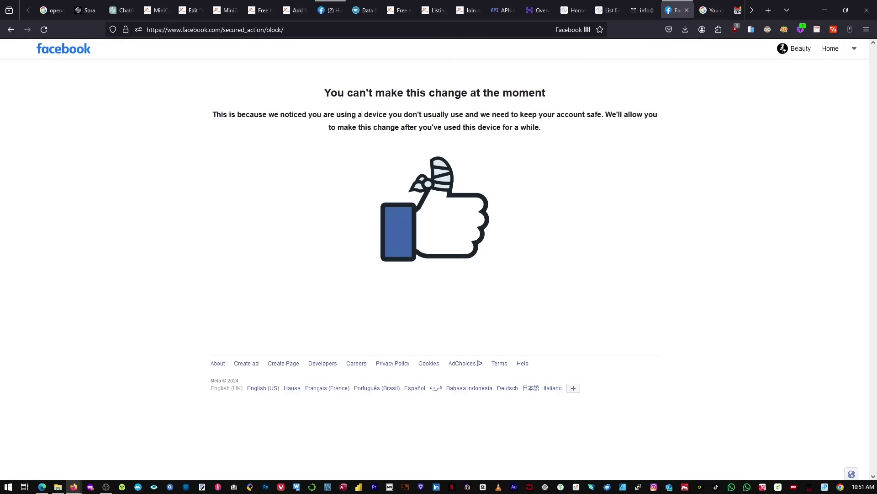
{"action": "left_click", "coordinate": [360, 110]}
{"action": "left_click_drag", "start_coordinate": [324, 95], "coordinate": [531, 103]}
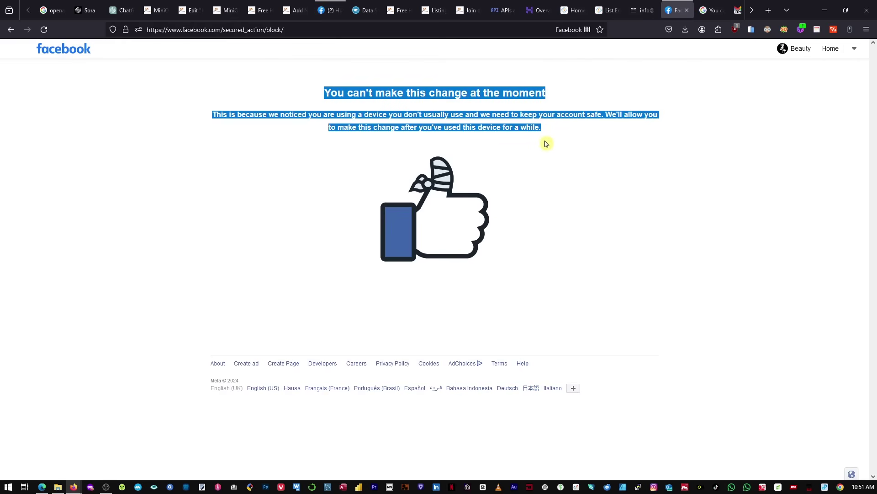
{"action": "left_click_drag", "start_coordinate": [531, 104], "coordinate": [547, 152]}
{"action": "left_click", "coordinate": [513, 127]}
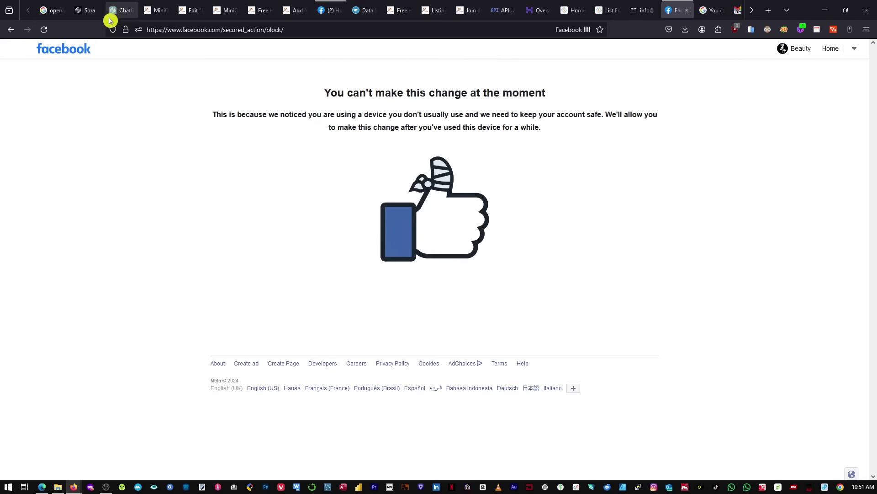
{"action": "left_click", "coordinate": [75, 50]}
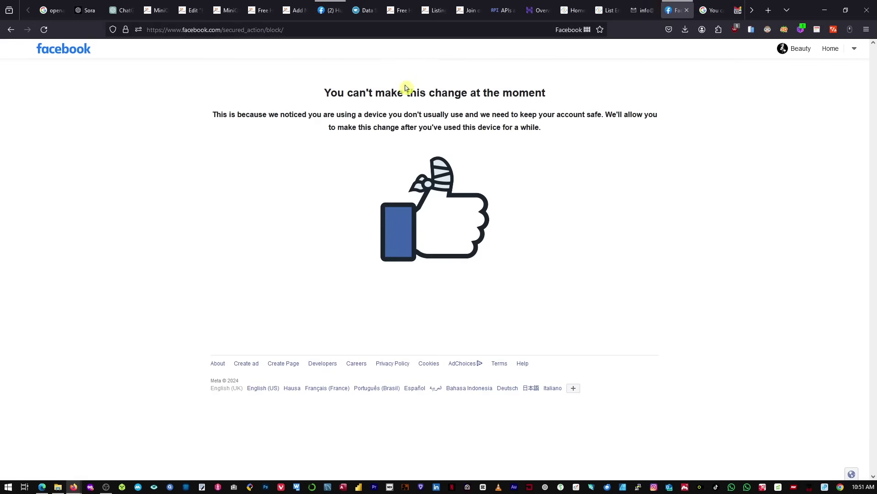
{"action": "left_click", "coordinate": [45, 31]}
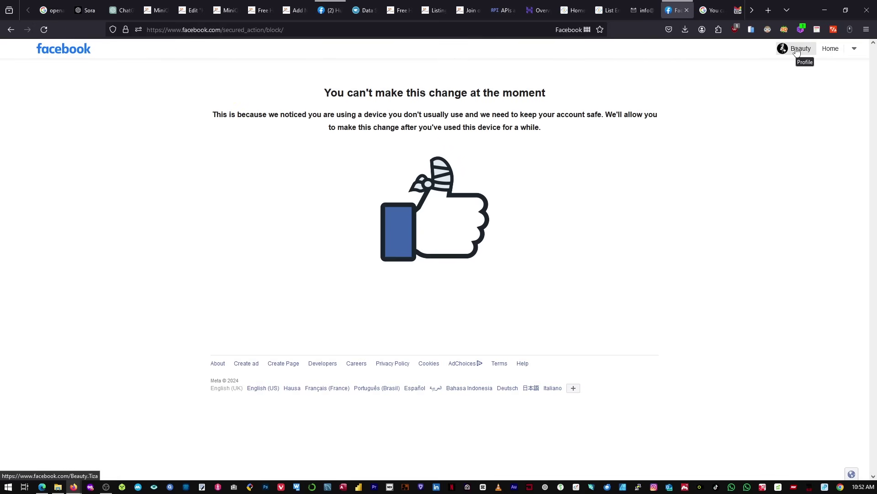
- Return to Business Manager's two-factor check and submit the login code from the phone
{"action": "left_click", "coordinate": [14, 30]}
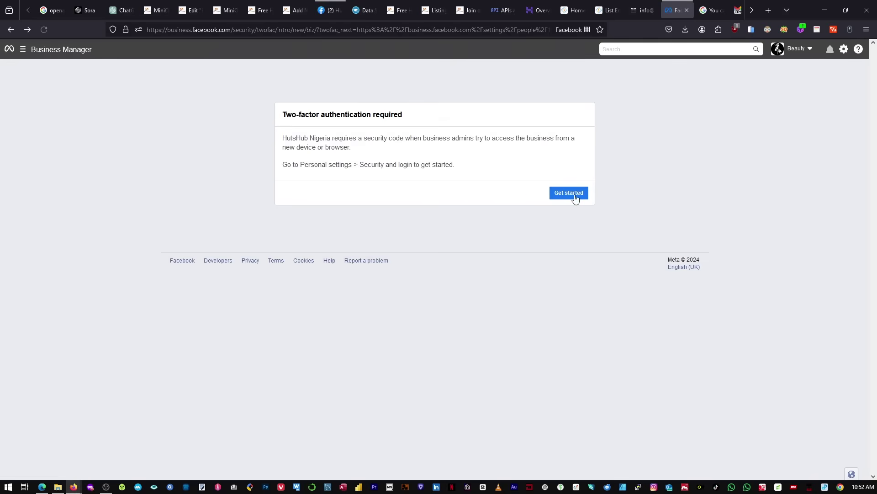
{"action": "left_click", "coordinate": [572, 194]}
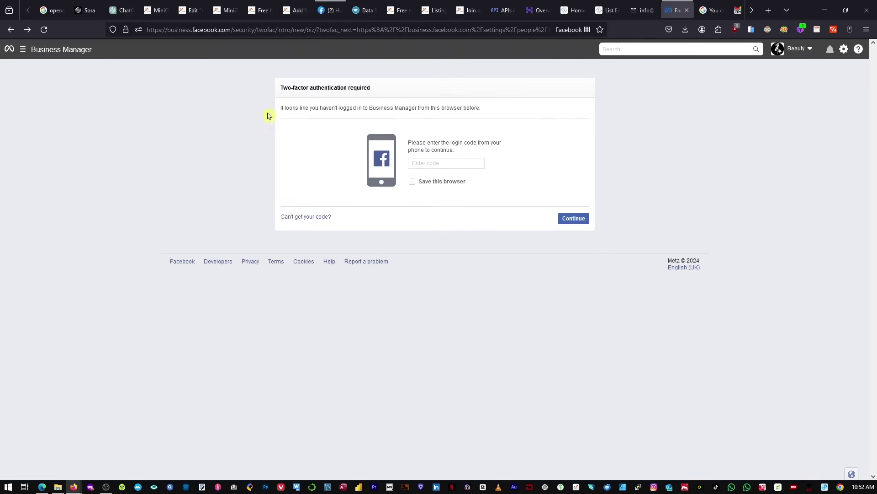
{"action": "left_click", "coordinate": [424, 161]}
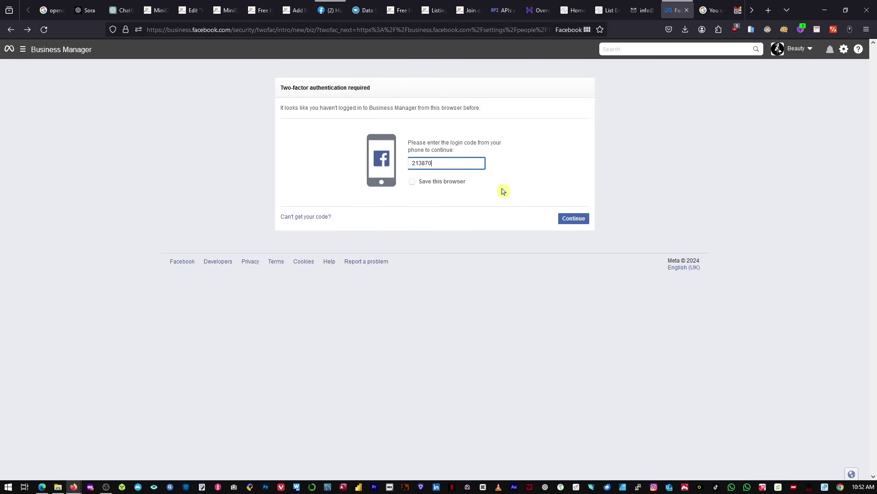
{"action": "left_click", "coordinate": [562, 221]}
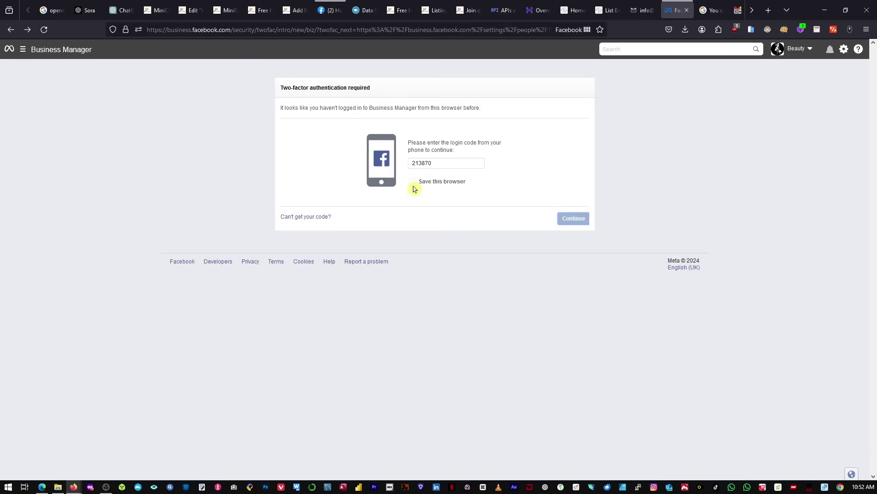